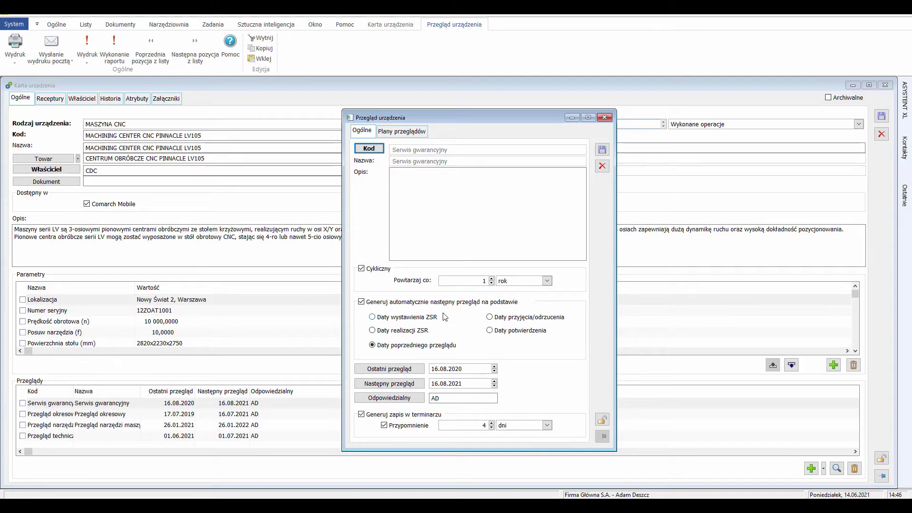
- Close the open device inspection, the device card and the technical inspection plan list
left_click(603, 169)
key("Escape")
key("Escape")
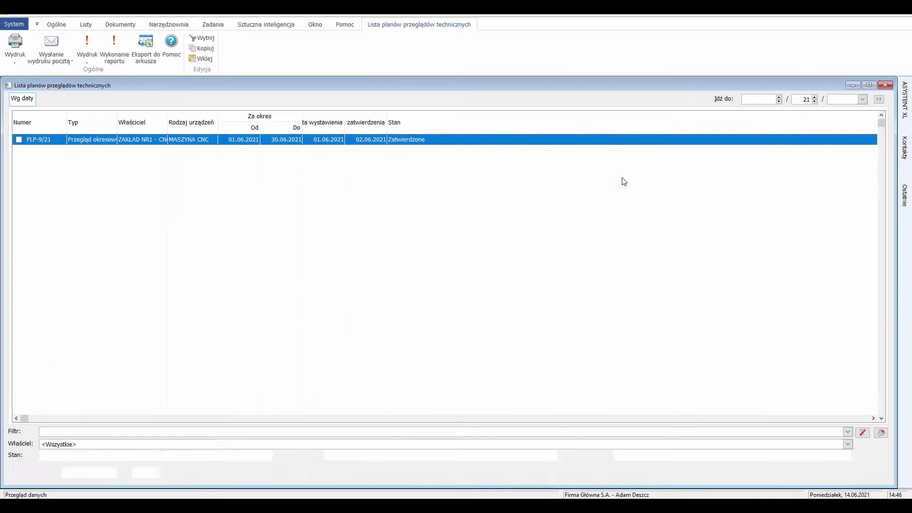
key("Escape")
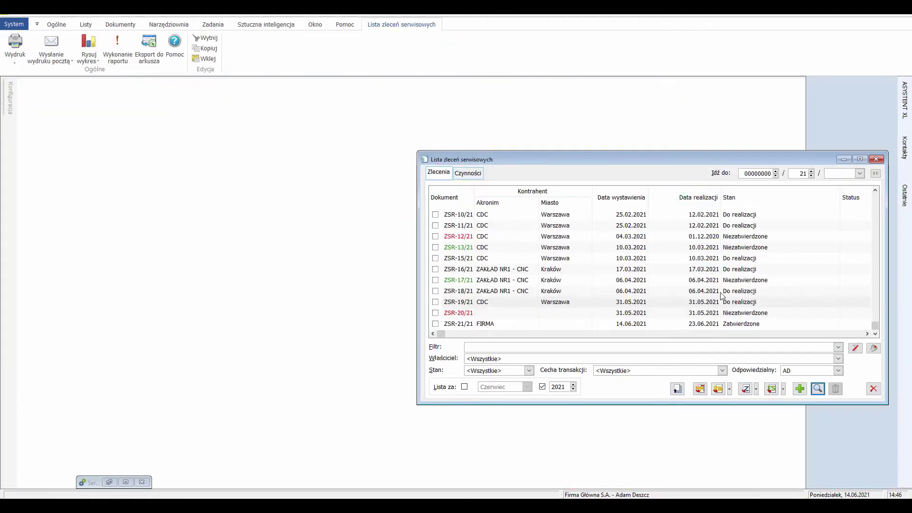
- Open service order ZSR-21/21, check its header dates and confirmation details, and close it
left_click(499, 324)
left_click(818, 389)
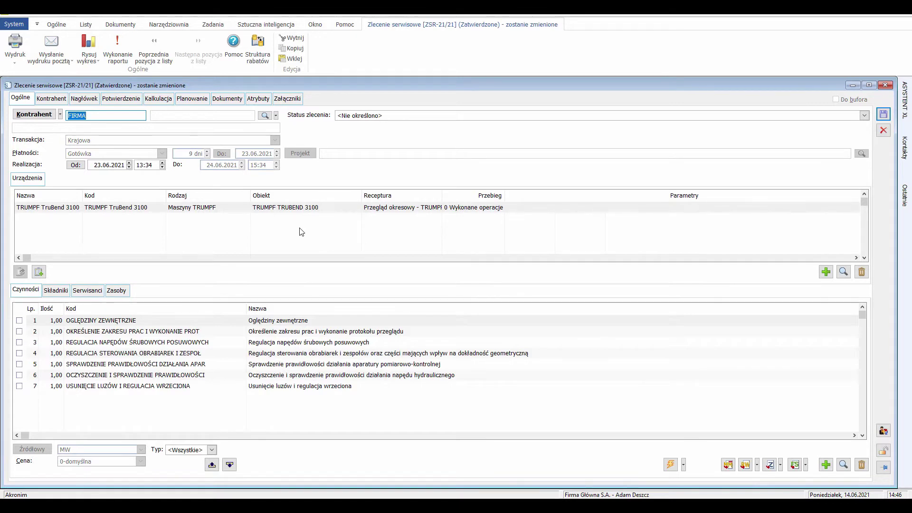
left_click(86, 101)
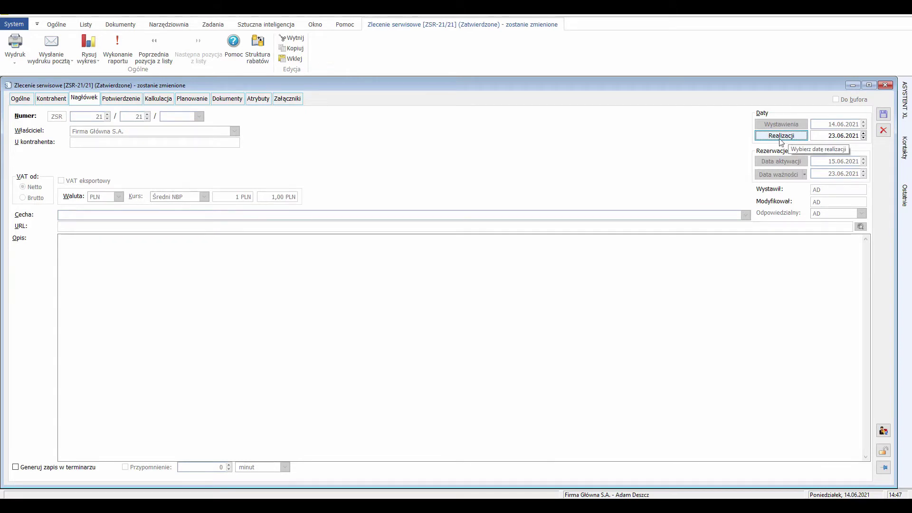
left_click(122, 99)
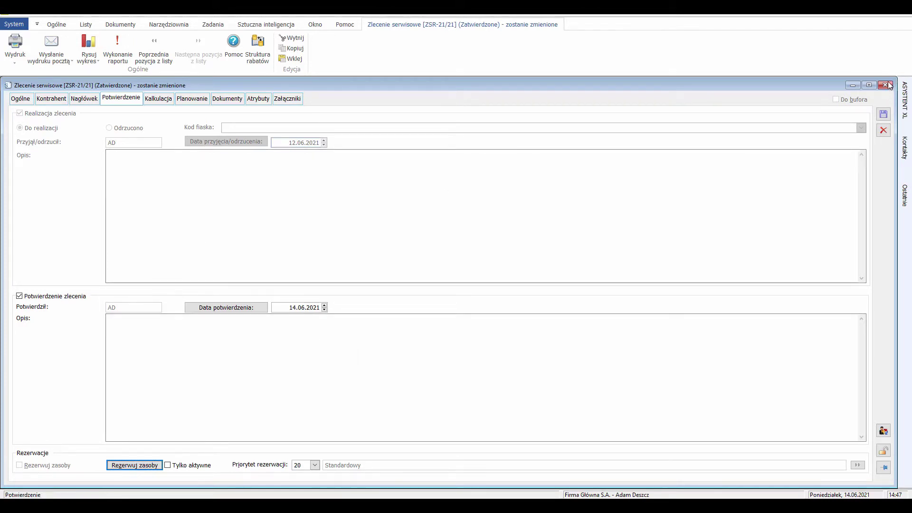
left_click(884, 114)
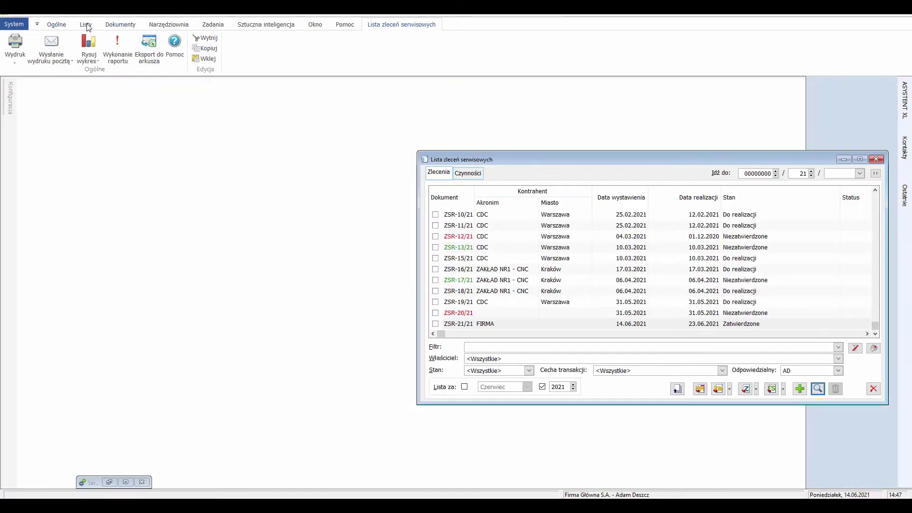
- Add a new technical inspection plan and set its inspection type to Serwis gwarancyjny
left_click(86, 25)
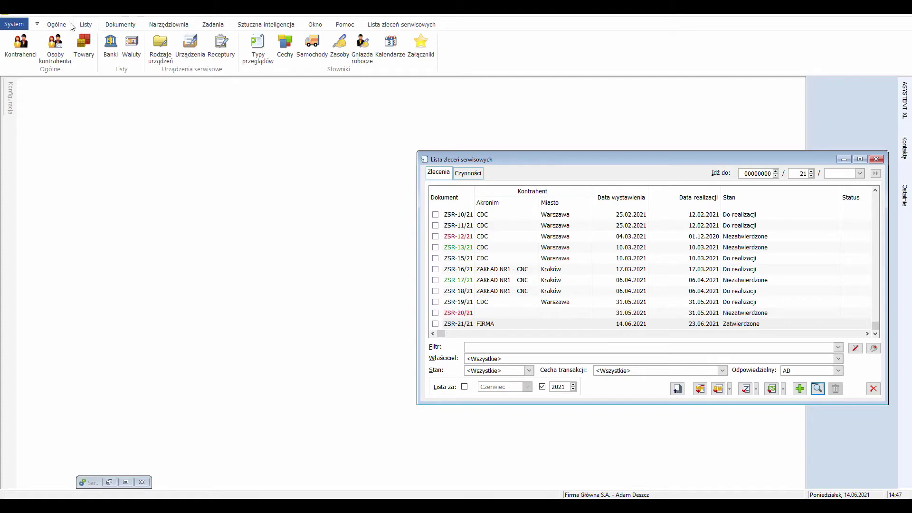
left_click(64, 25)
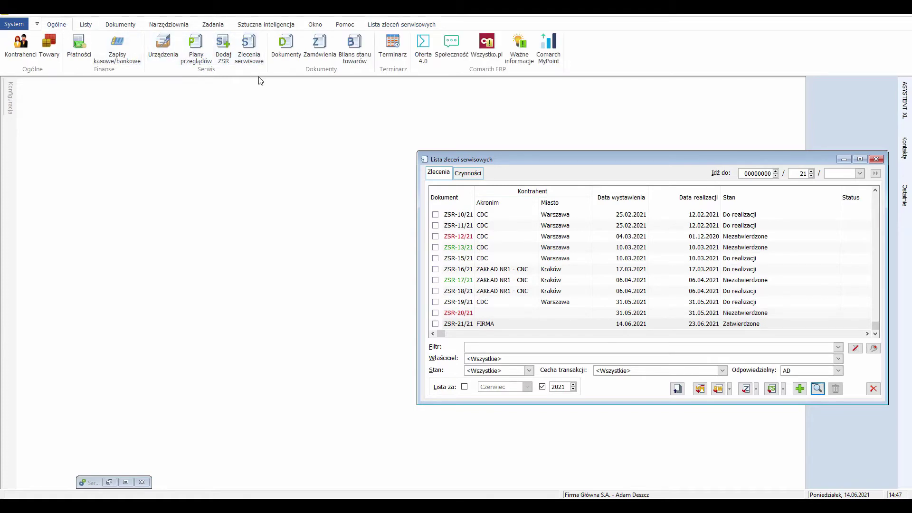
left_click(196, 52)
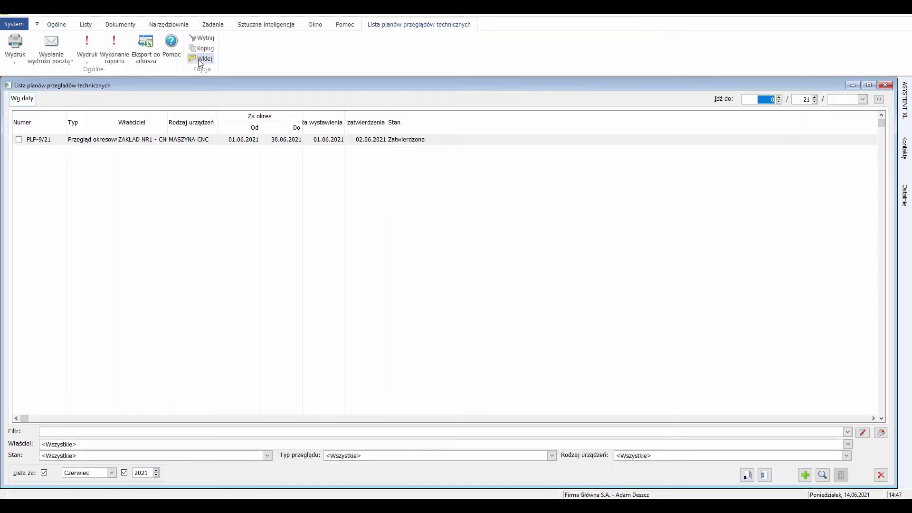
left_click(804, 475)
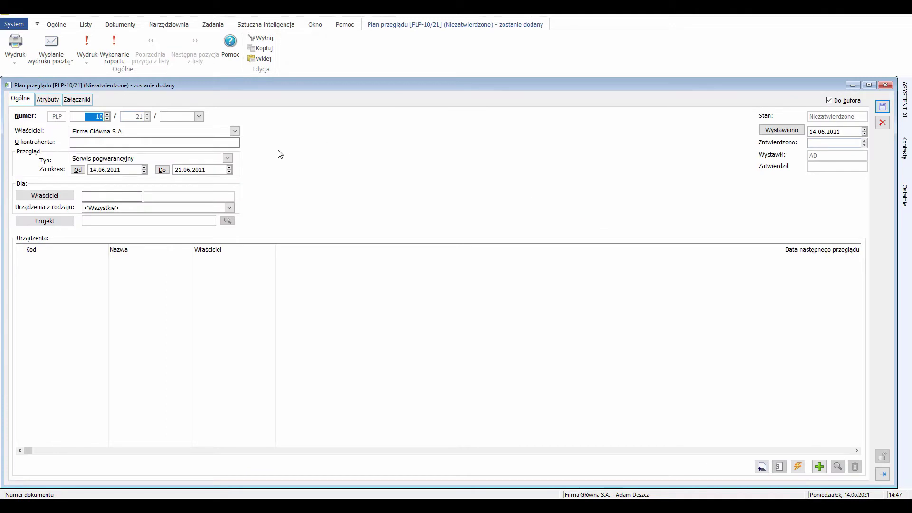
left_click(228, 158)
left_click(122, 222)
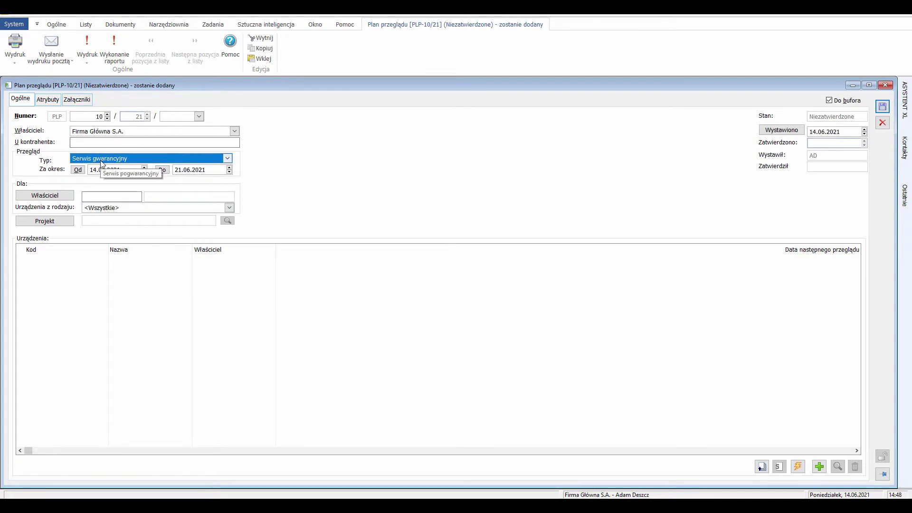
- Set the plan's period end date to 31.08.2021 and automatically add the due devices from all groups
left_click(162, 170)
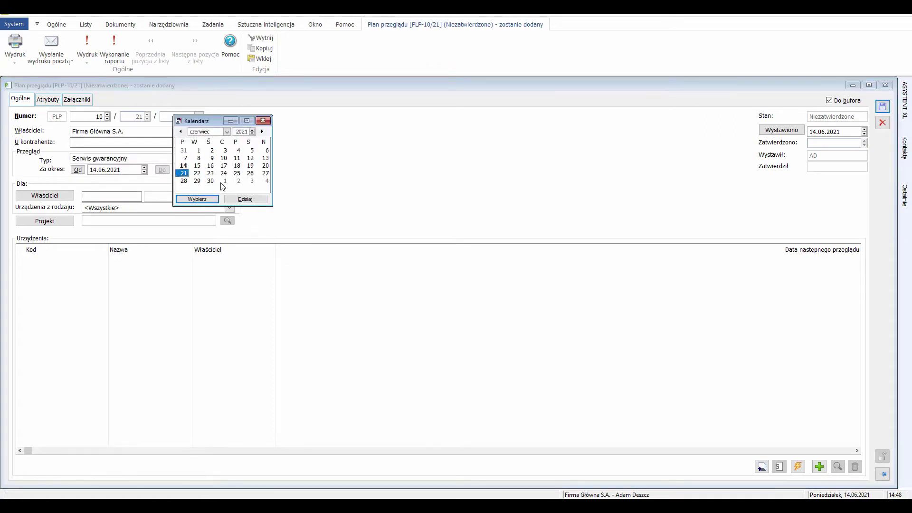
left_click(227, 132)
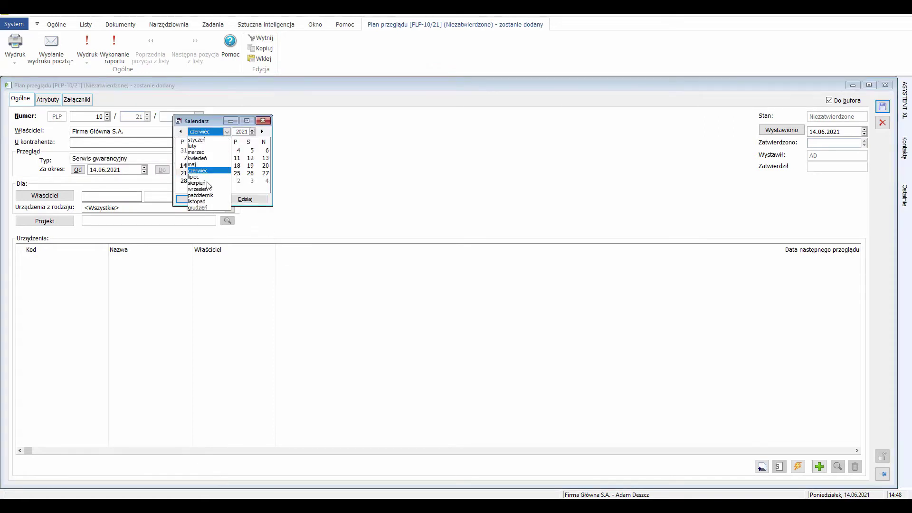
left_click(216, 183)
left_click(197, 188)
left_click(197, 199)
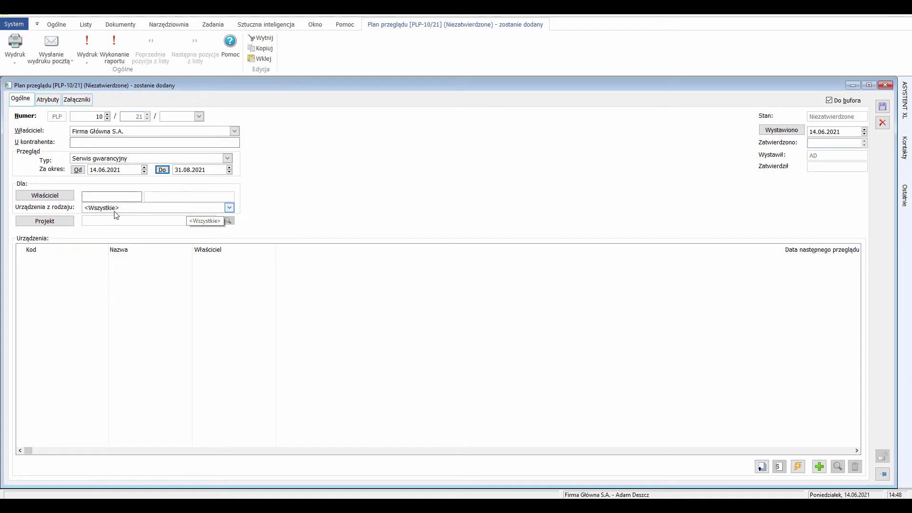
left_click(799, 468)
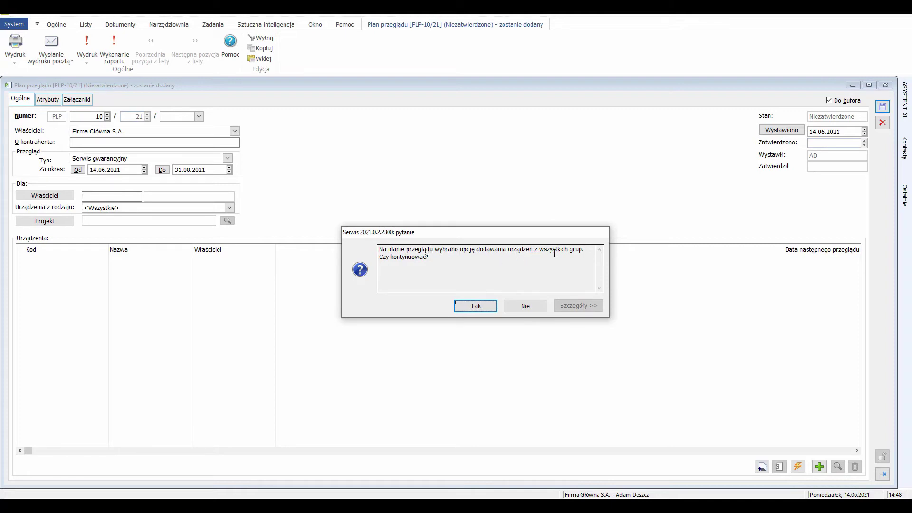
left_click(480, 308)
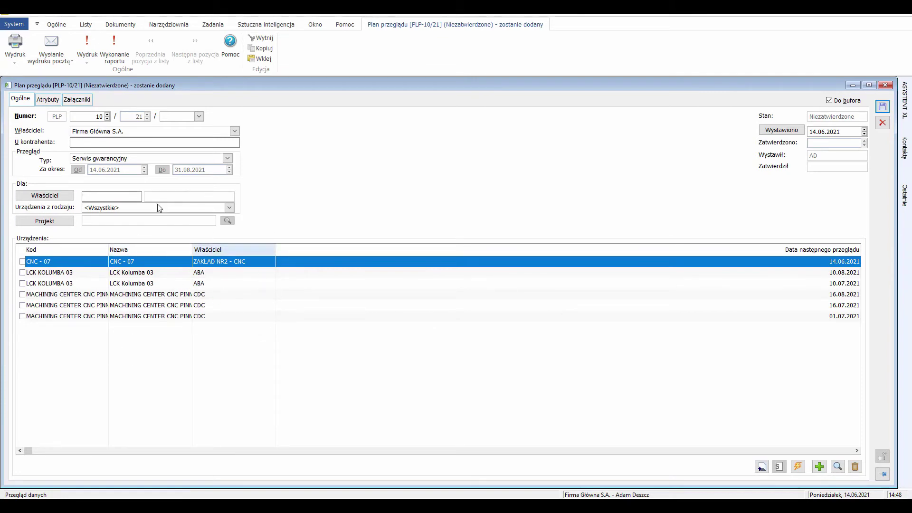
- Switch the inspection type to Przegląd okresowy, add its due devices from all groups, and save the plan
left_click(228, 158)
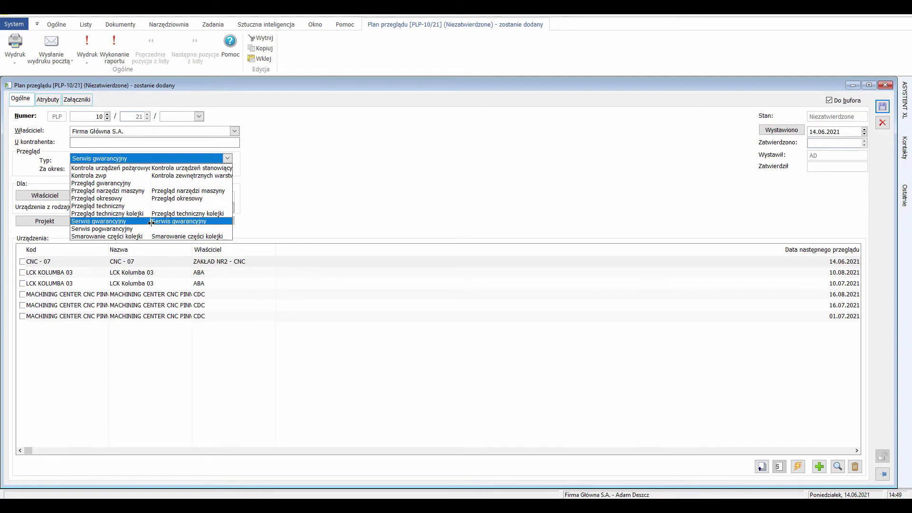
left_click(122, 199)
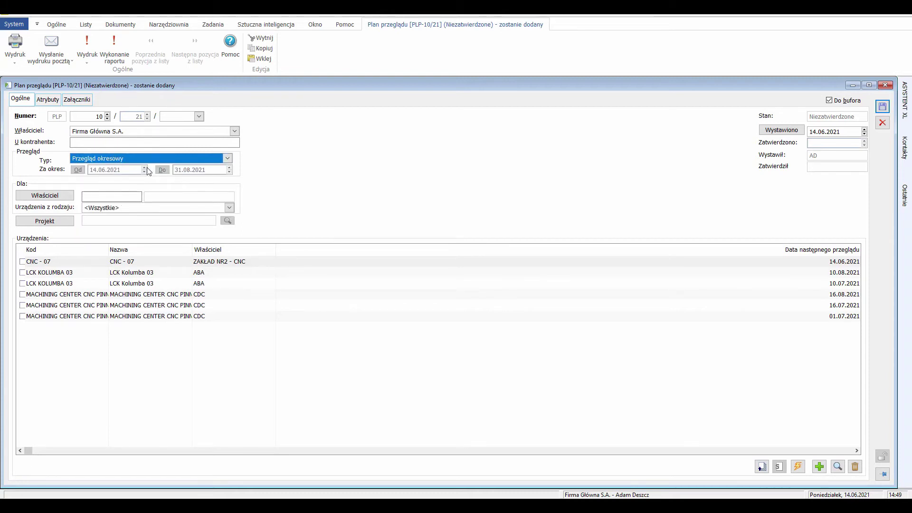
left_click(798, 467)
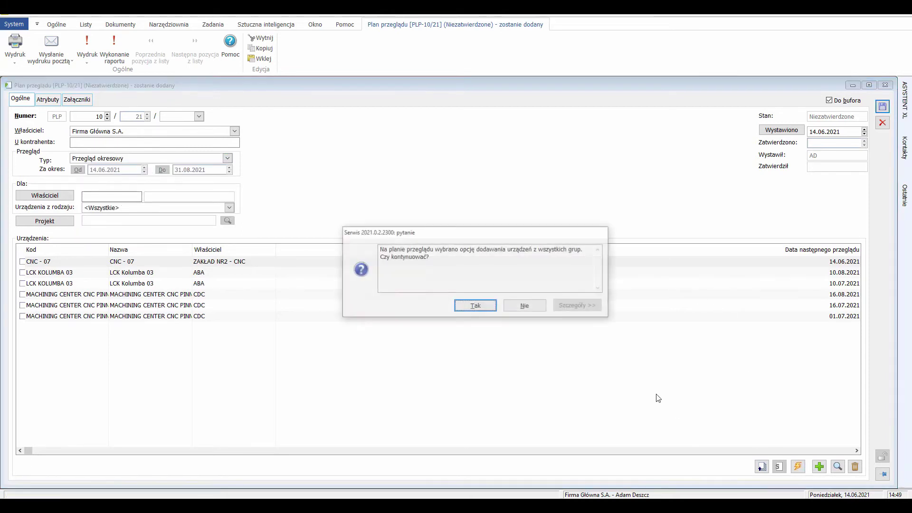
left_click(481, 305)
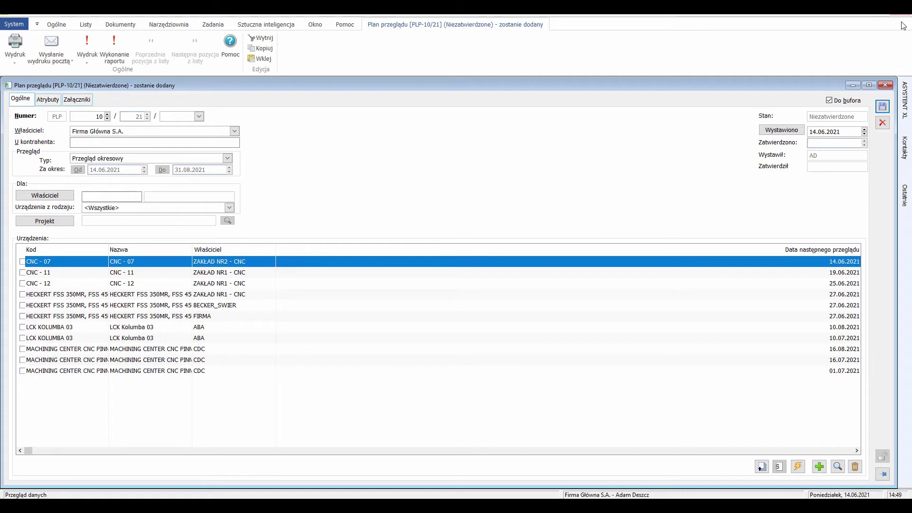
left_click(882, 106)
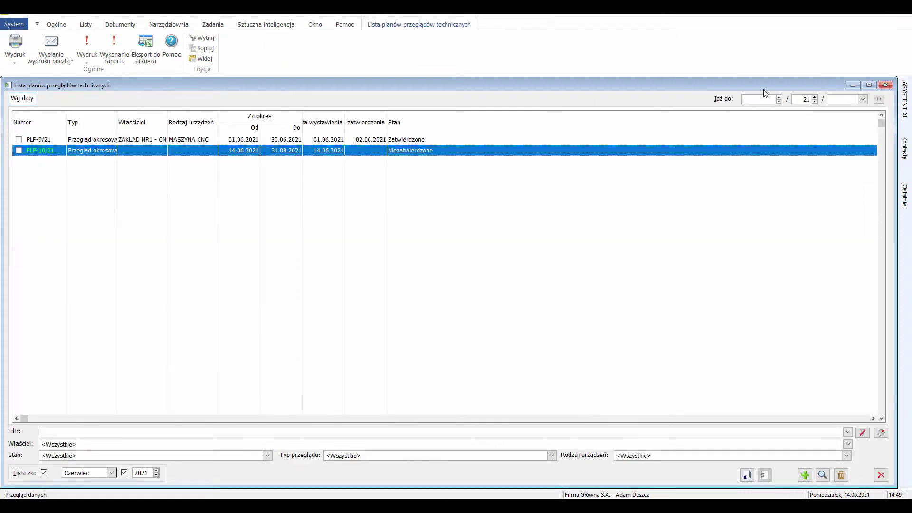
left_click(886, 86)
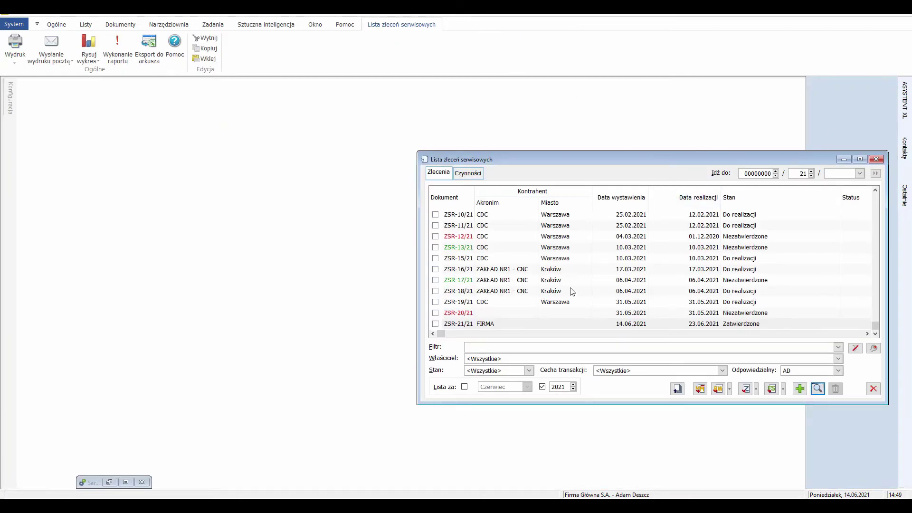
- Open service order ZSR-19/21 and display its general data with the list of activities
left_click(490, 325)
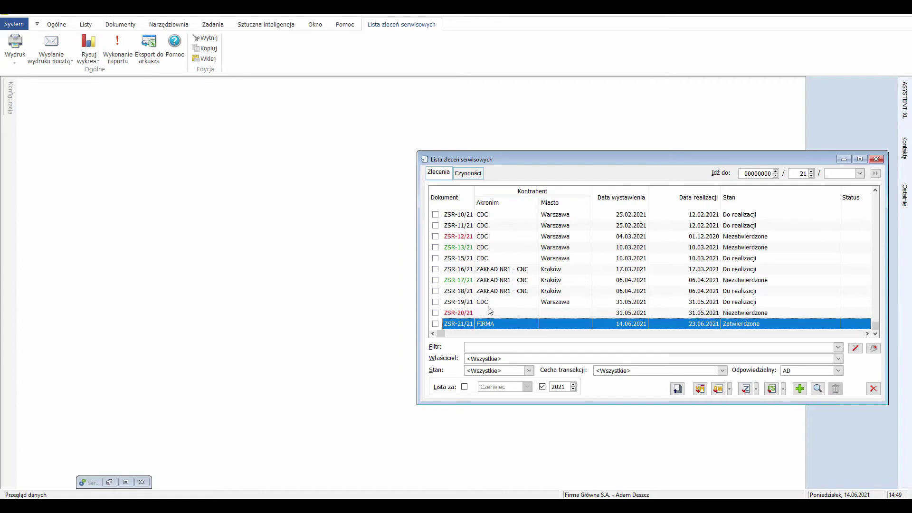
left_click(489, 306)
left_click(818, 388)
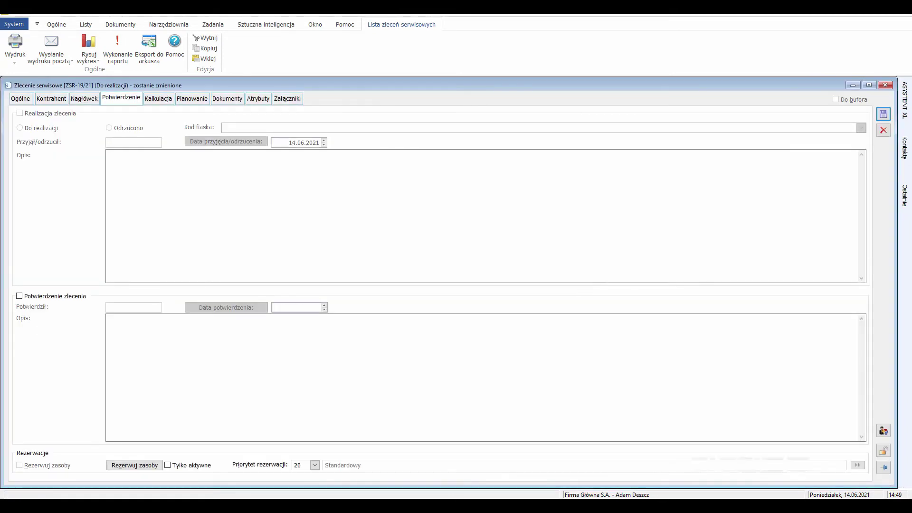
left_click(19, 99)
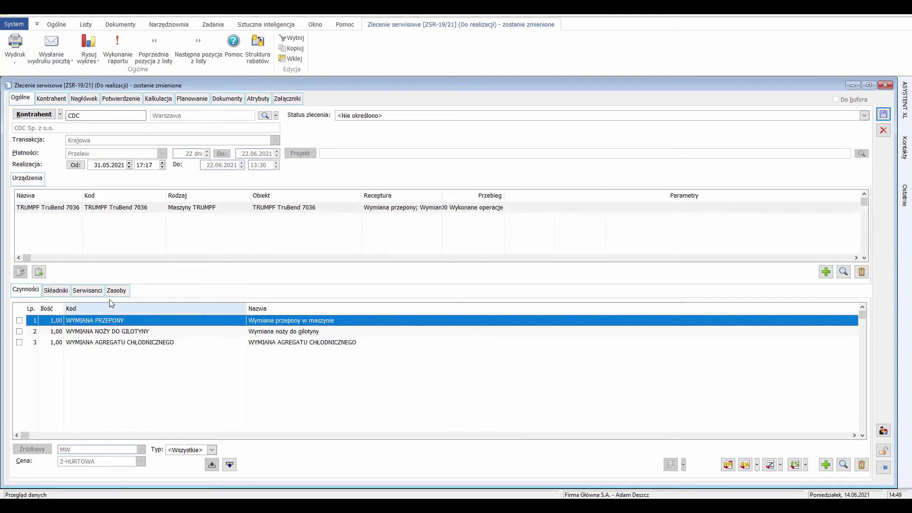
- Open the activity WYMIANA AGREGATU CHŁODNICZEGO and view its image and PDF assembly instruction attachments
left_click(245, 344)
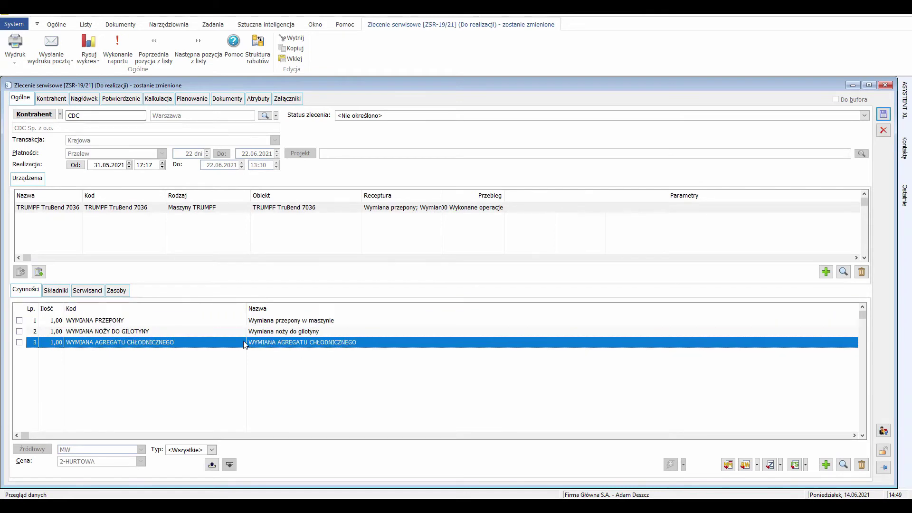
left_click(844, 466)
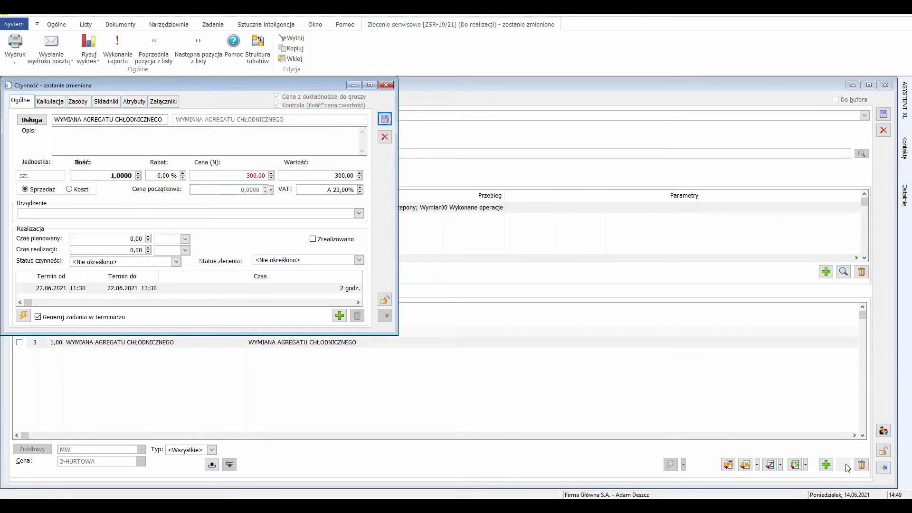
left_click(163, 102)
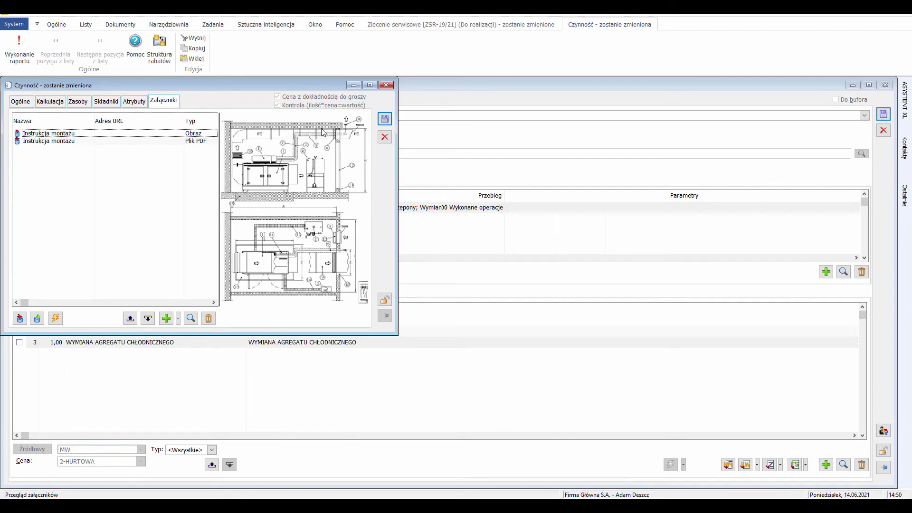
left_click(202, 141)
- Open the activity's component AGREGAT R448.1, view its attachments and general data, and close it
left_click(105, 100)
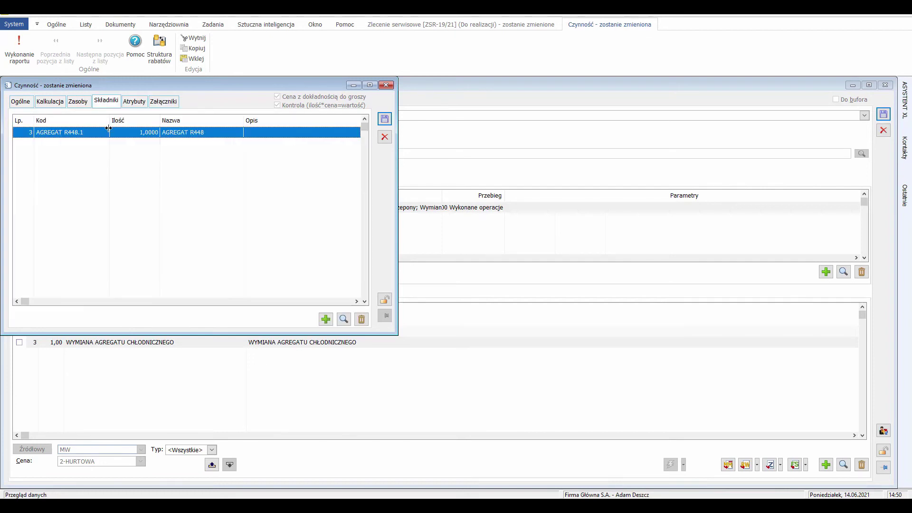
left_click(344, 319)
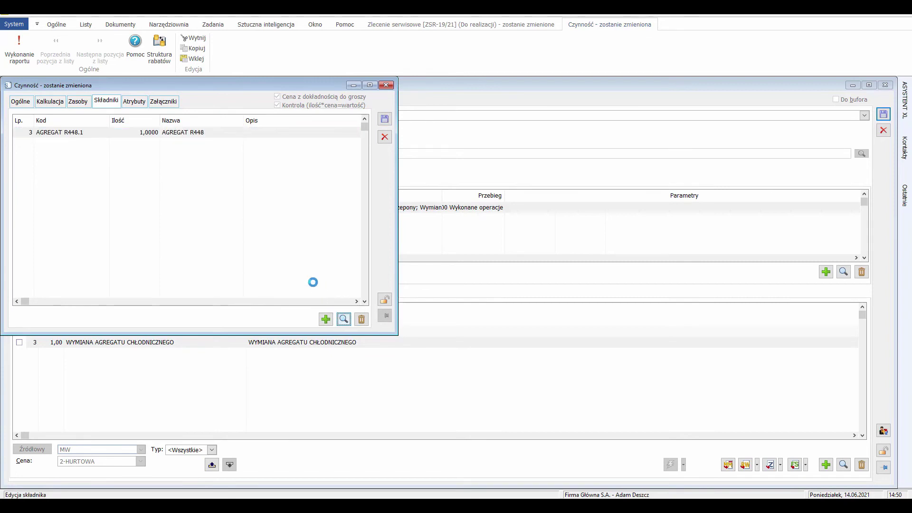
left_click(138, 100)
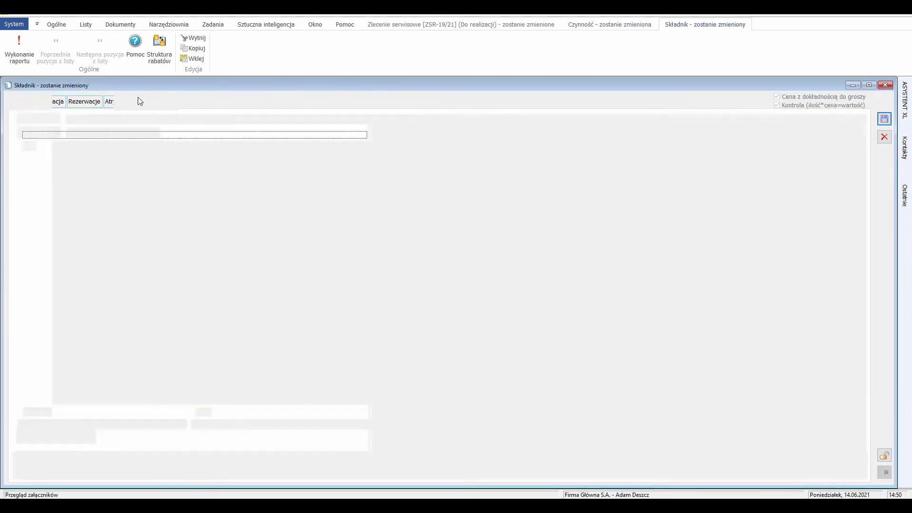
left_click(51, 144)
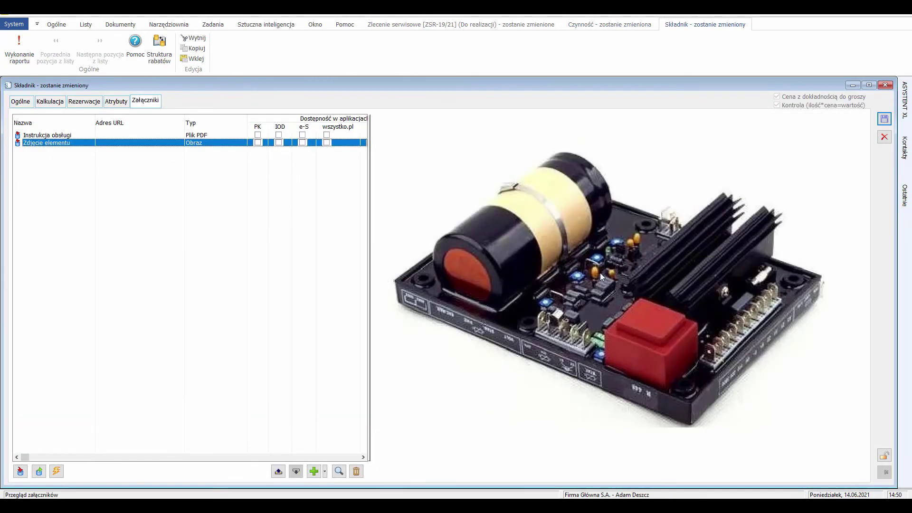
left_click(57, 136)
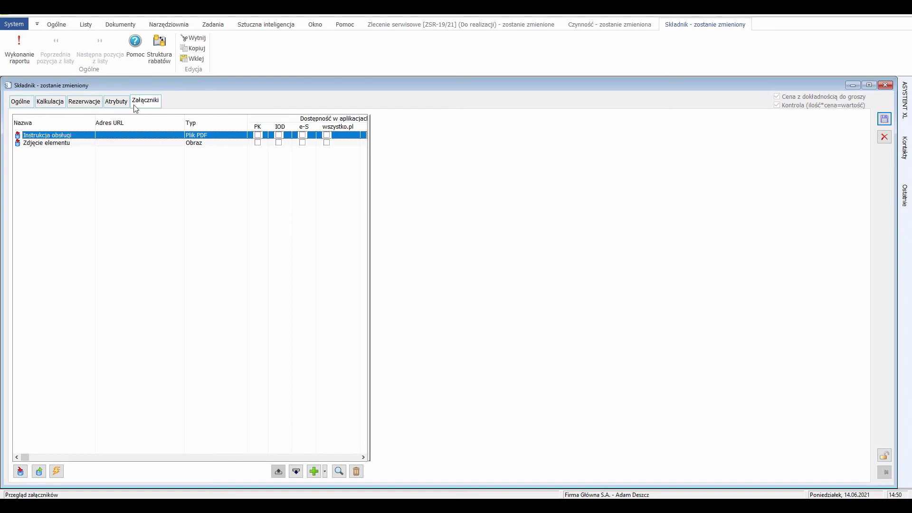
left_click(21, 102)
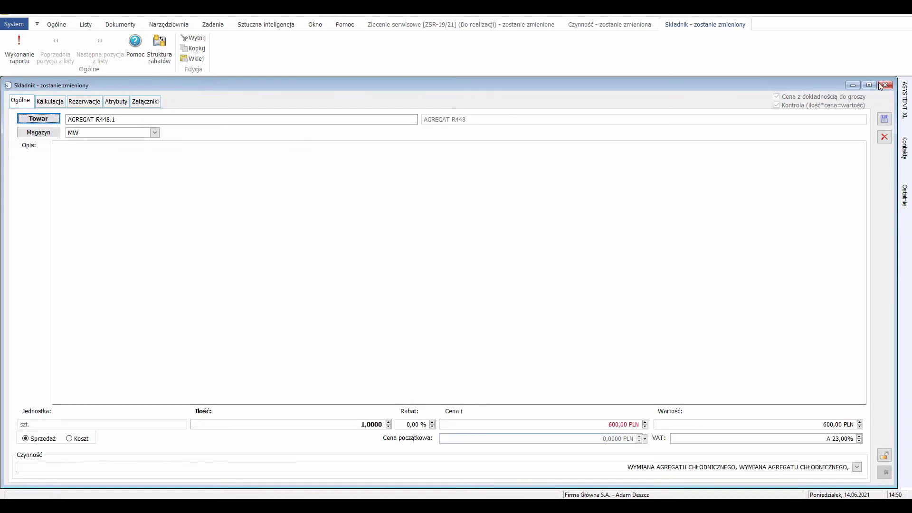
left_click(884, 119)
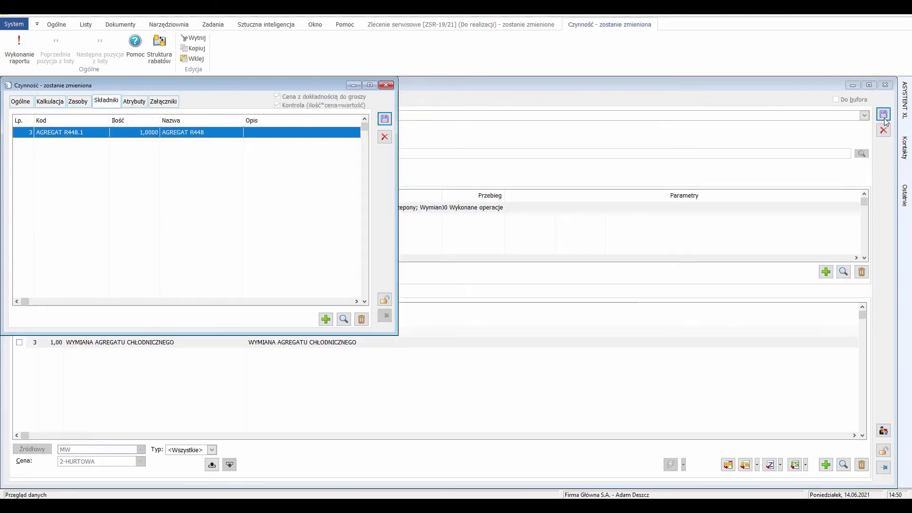
- Save the activity, and preview the order's Zlecenie serwisowe printout on screen to review its devices, activities and components
left_click(385, 119)
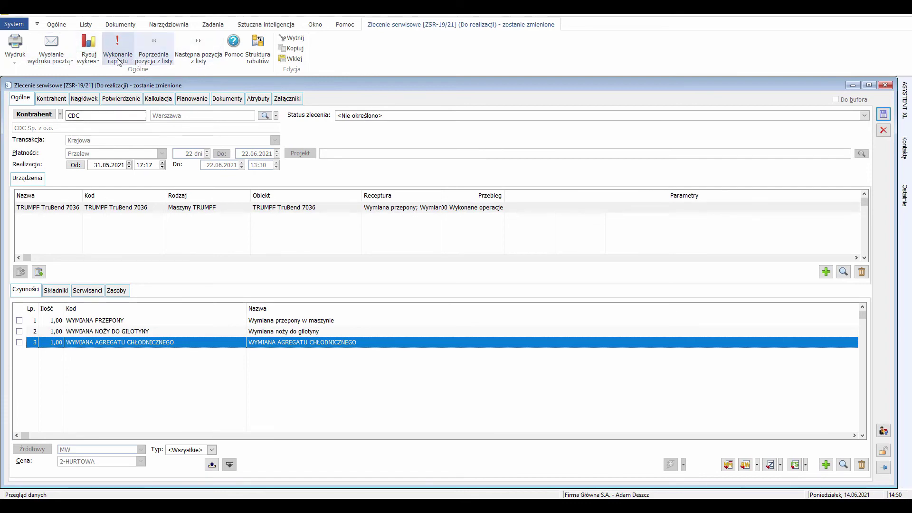
left_click(15, 65)
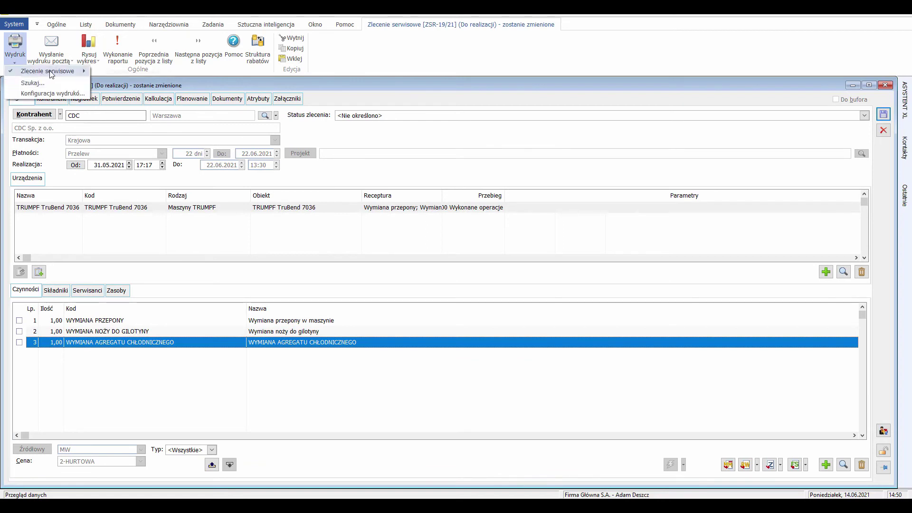
mouse_move(51, 74)
mouse_move(133, 72)
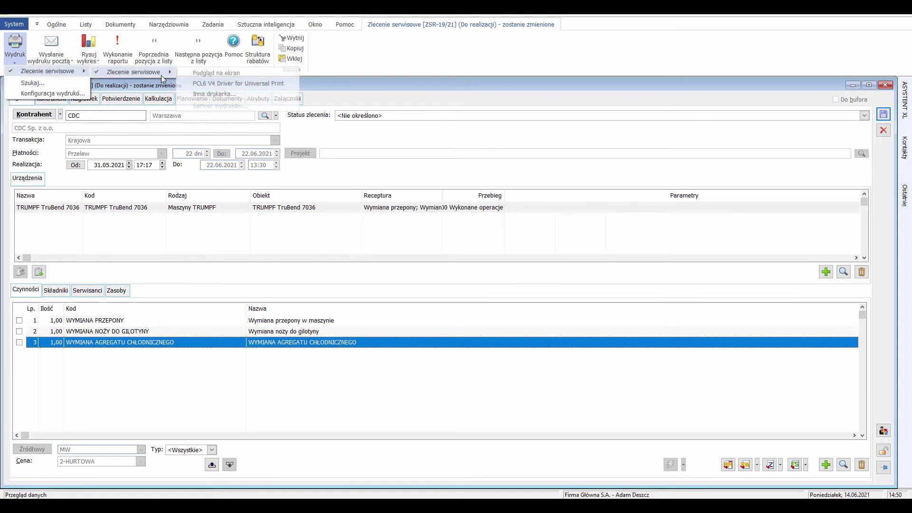
left_click(229, 74)
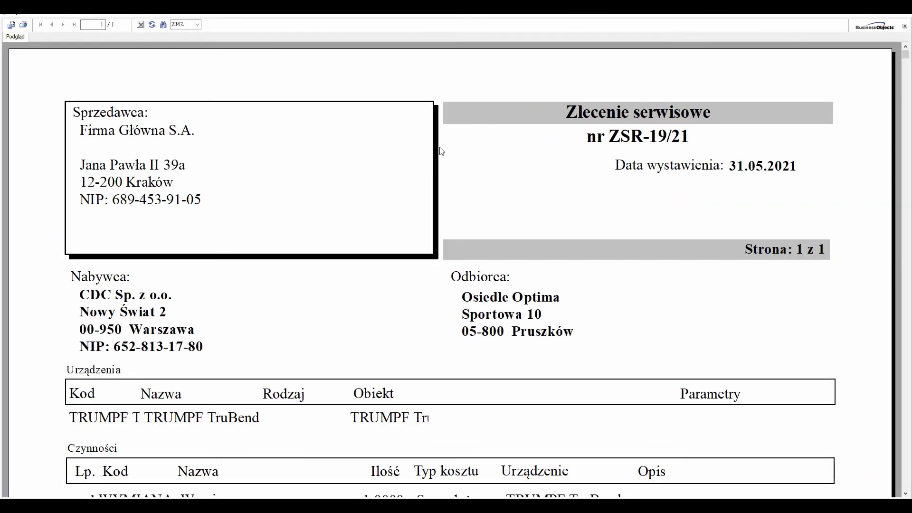
scroll(383, 198, "down", 10)
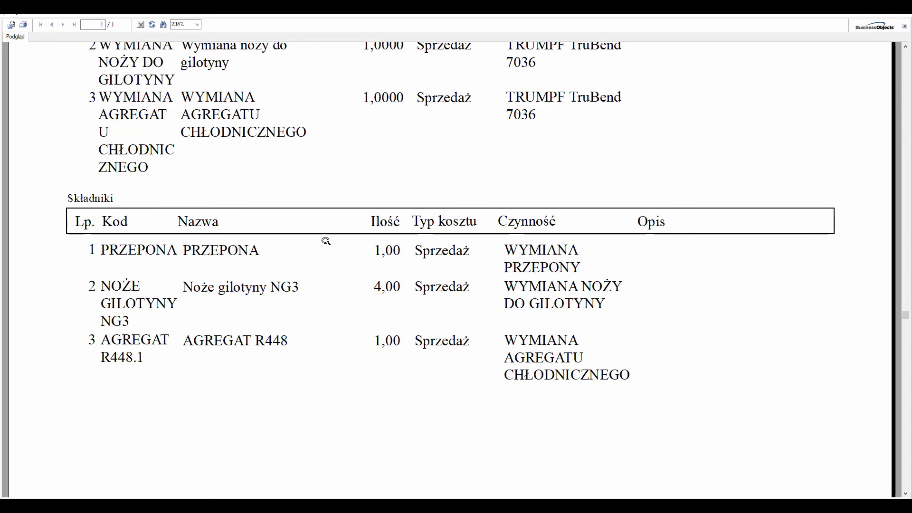
scroll(336, 221, "up", 10)
scroll(337, 223, "down", 5)
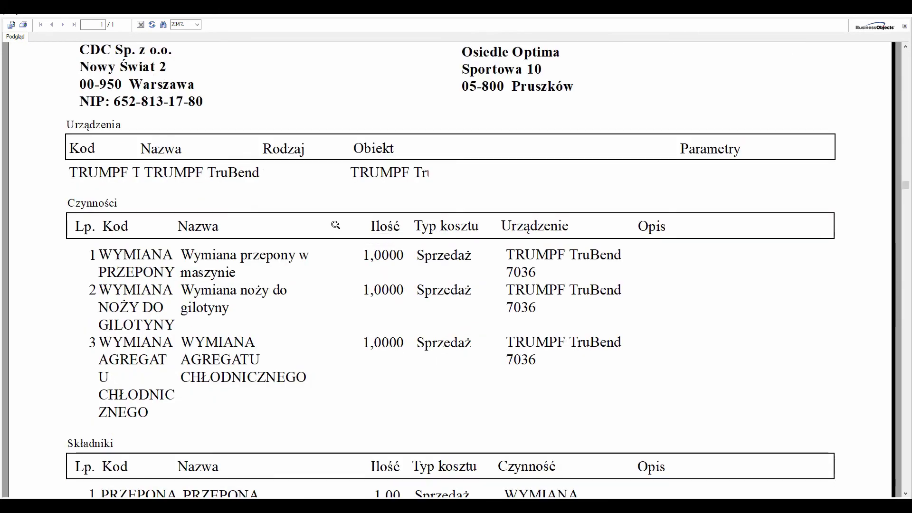
scroll(336, 225, "down", 3)
scroll(335, 224, "down", 3)
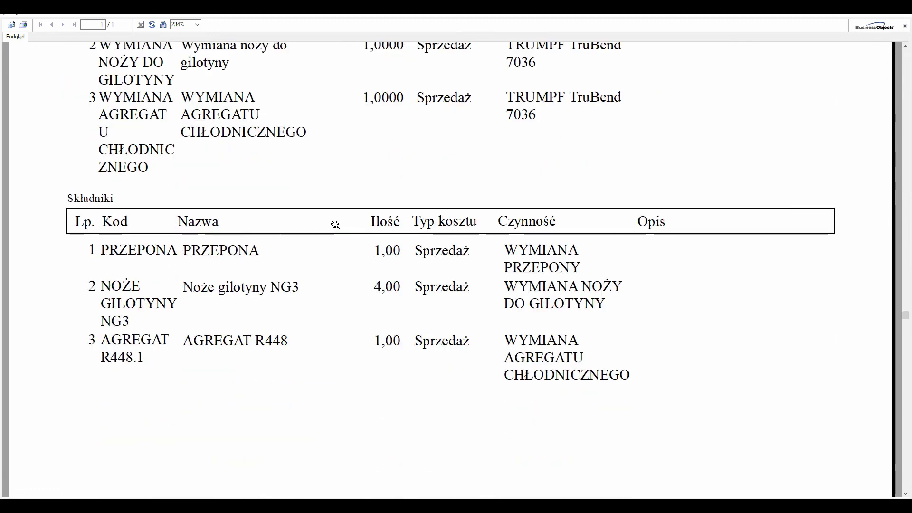
left_click(904, 26)
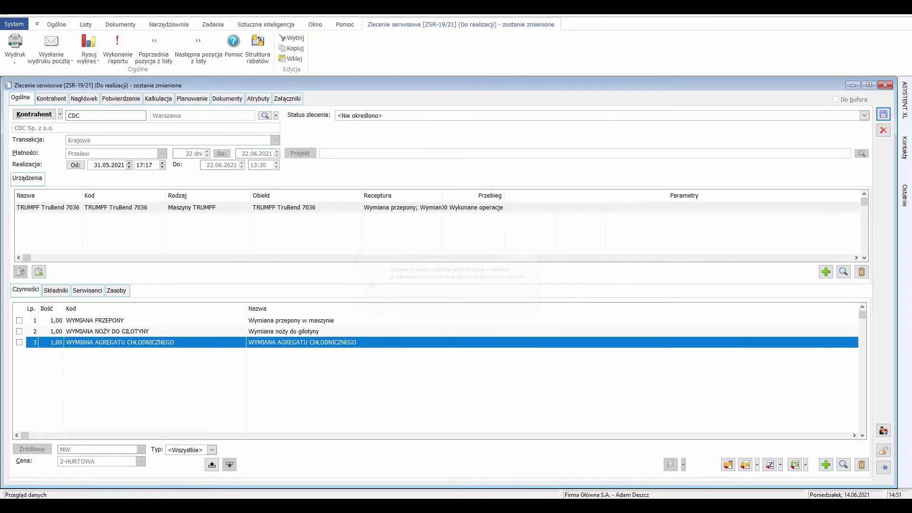
- Set the mileage (Przebieg) of the order's device TRUMPF TruBend 7036 to 1 600 Wykonane operacje and save its device card
left_click(115, 220)
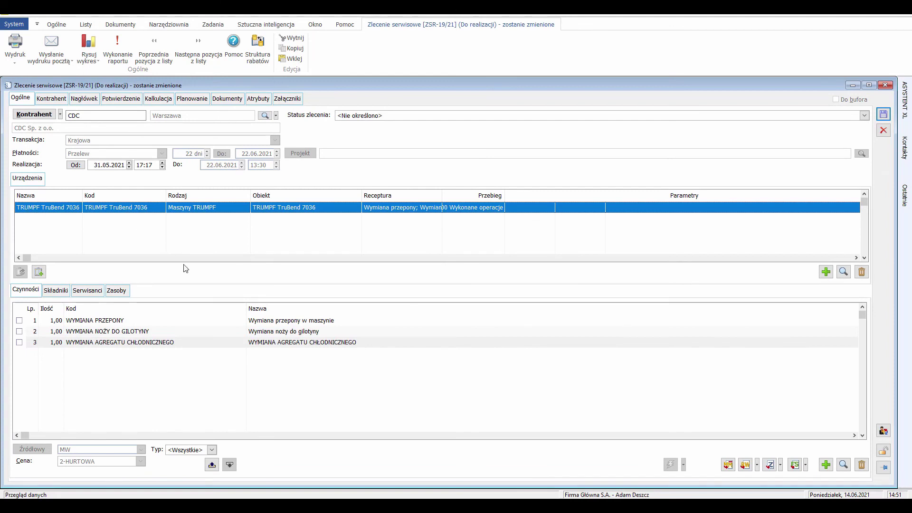
left_click(844, 272)
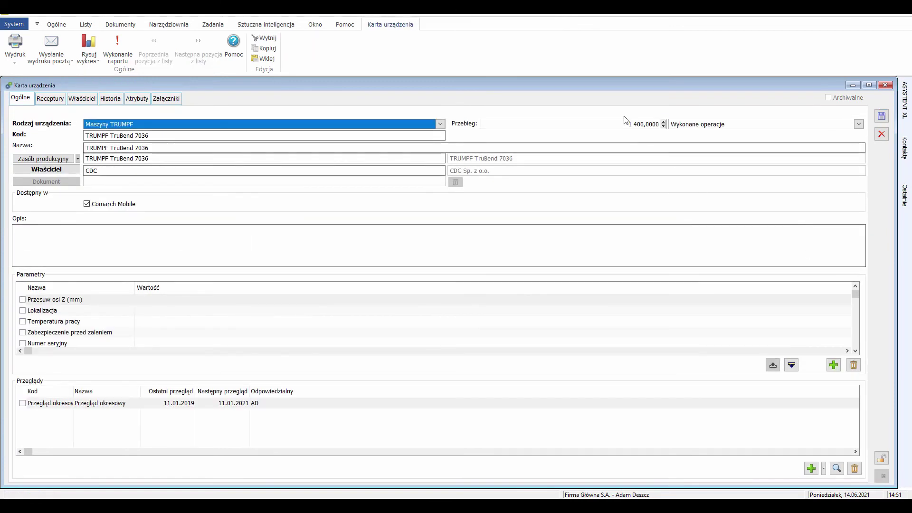
left_click(619, 122)
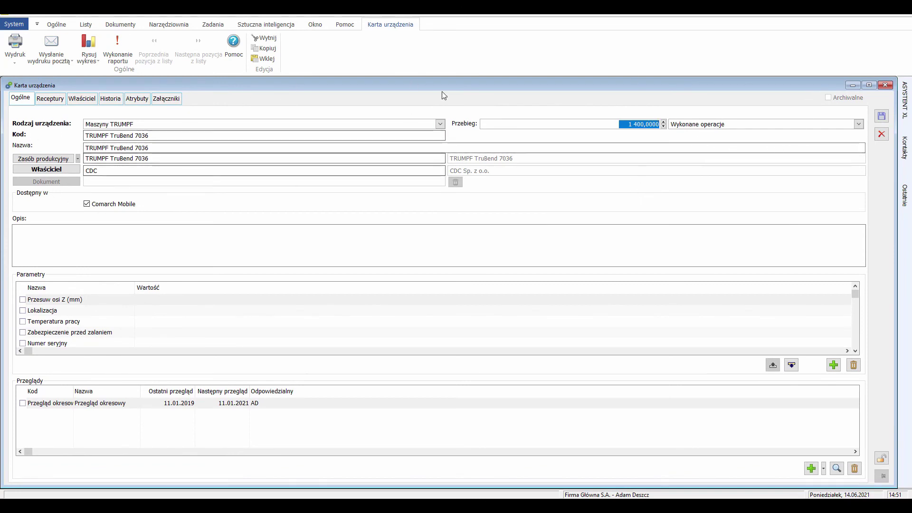
type("160")
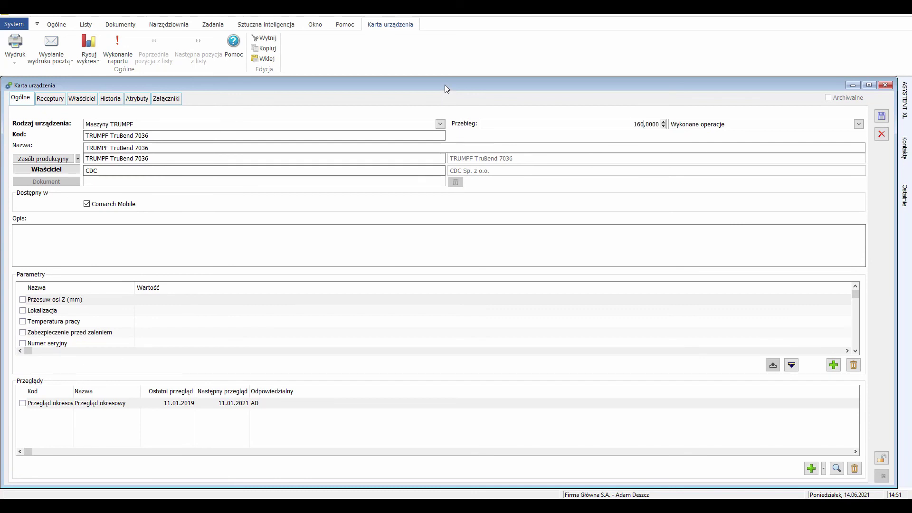
left_click(886, 120)
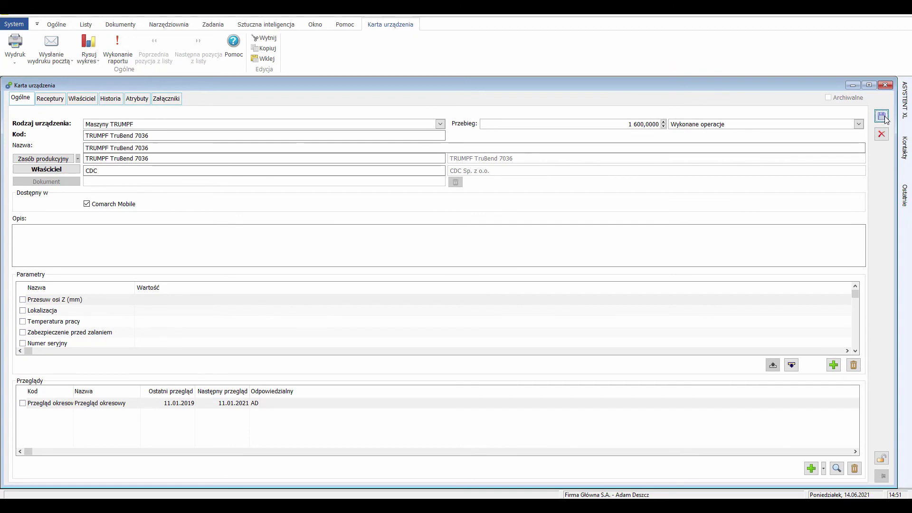